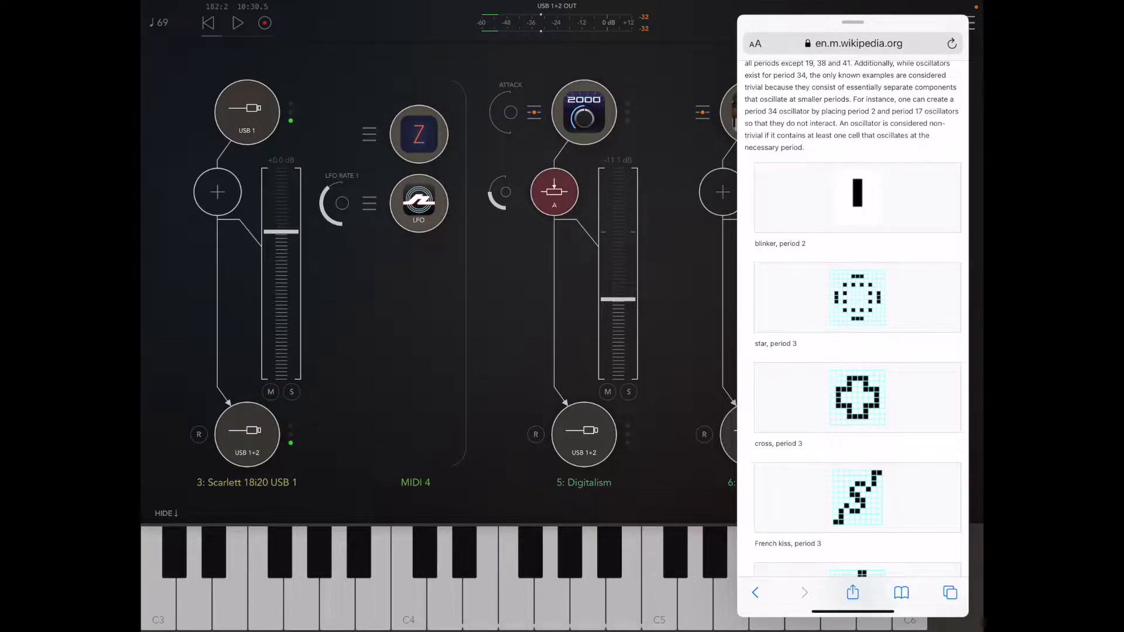
{"action": "scroll", "coordinate": [852, 316], "scroll_direction": "up", "scroll_amount": 8}
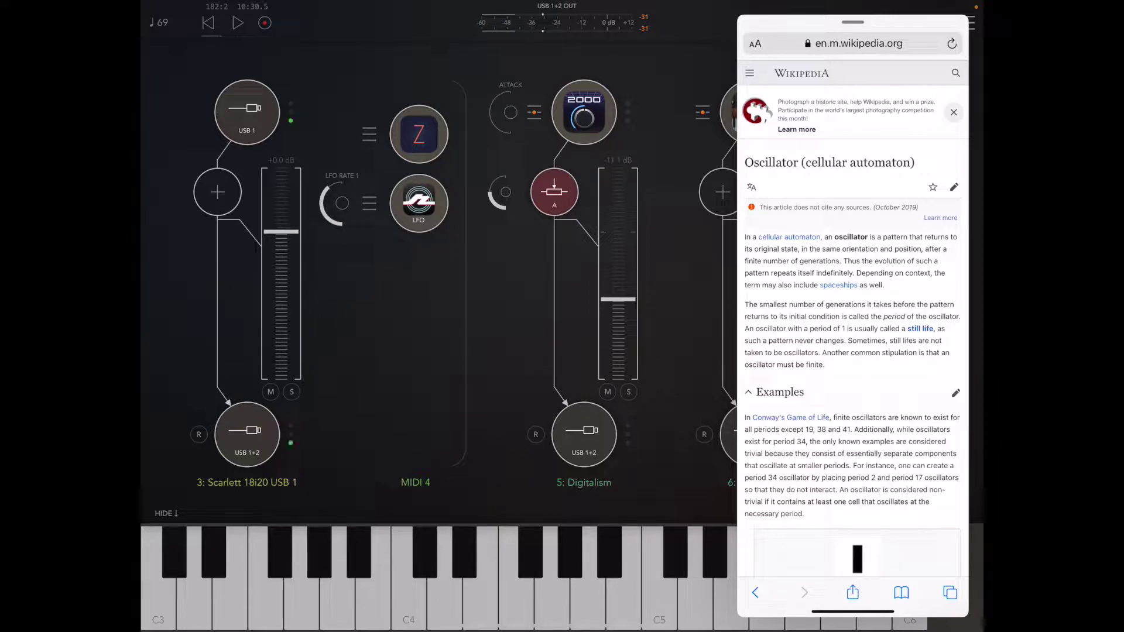
{"action": "scroll", "coordinate": [852, 319], "scroll_direction": "down", "scroll_amount": 2}
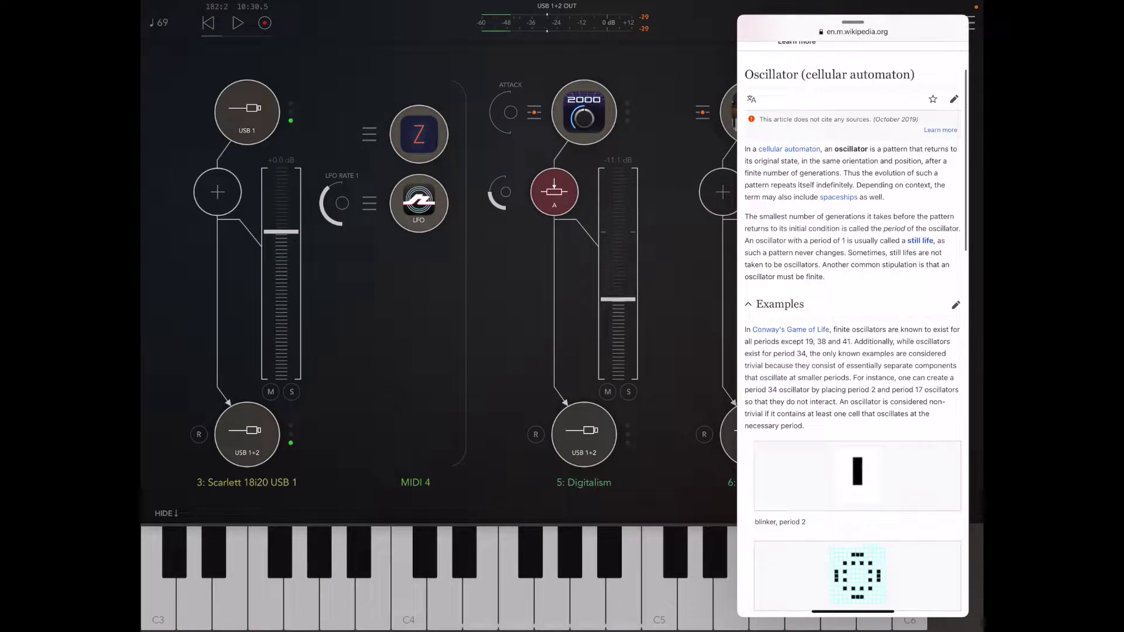
{"action": "scroll", "coordinate": [853, 334], "scroll_direction": "down", "scroll_amount": 2}
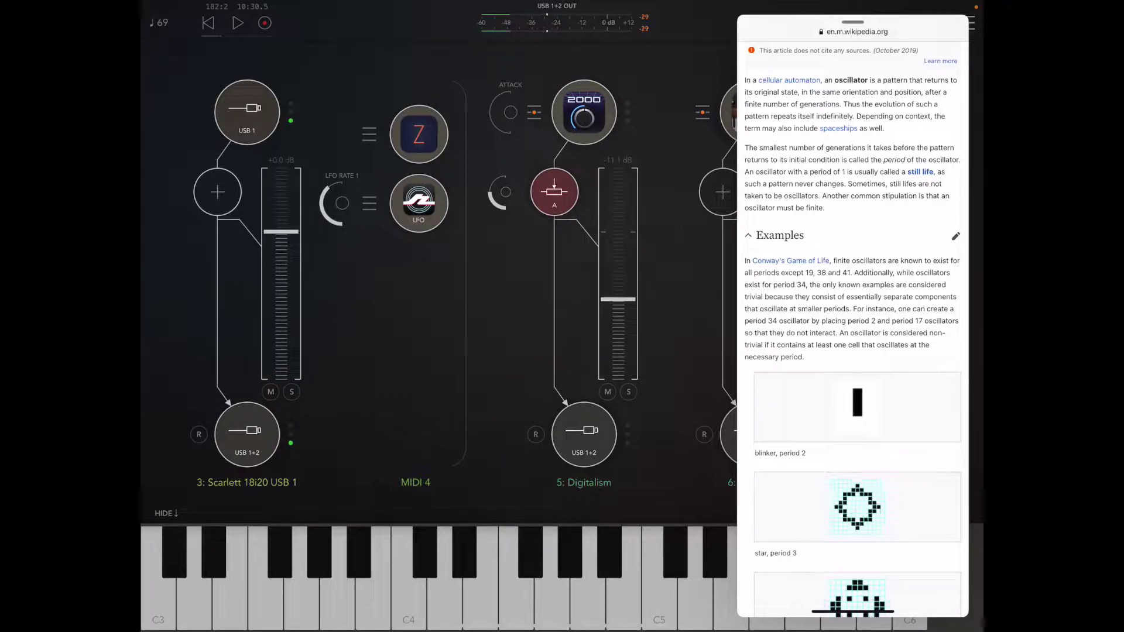
{"action": "scroll", "coordinate": [853, 334], "scroll_direction": "down", "scroll_amount": 3}
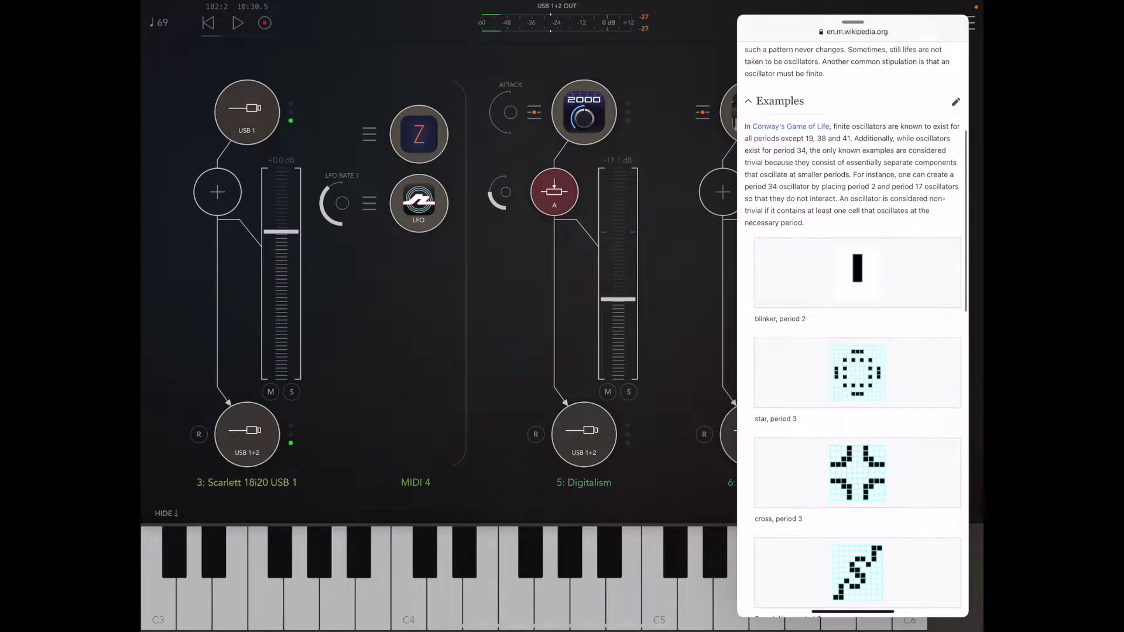
{"action": "scroll", "coordinate": [852, 334], "scroll_direction": "down", "scroll_amount": 1}
{"action": "scroll", "coordinate": [853, 333], "scroll_direction": "down", "scroll_amount": 2}
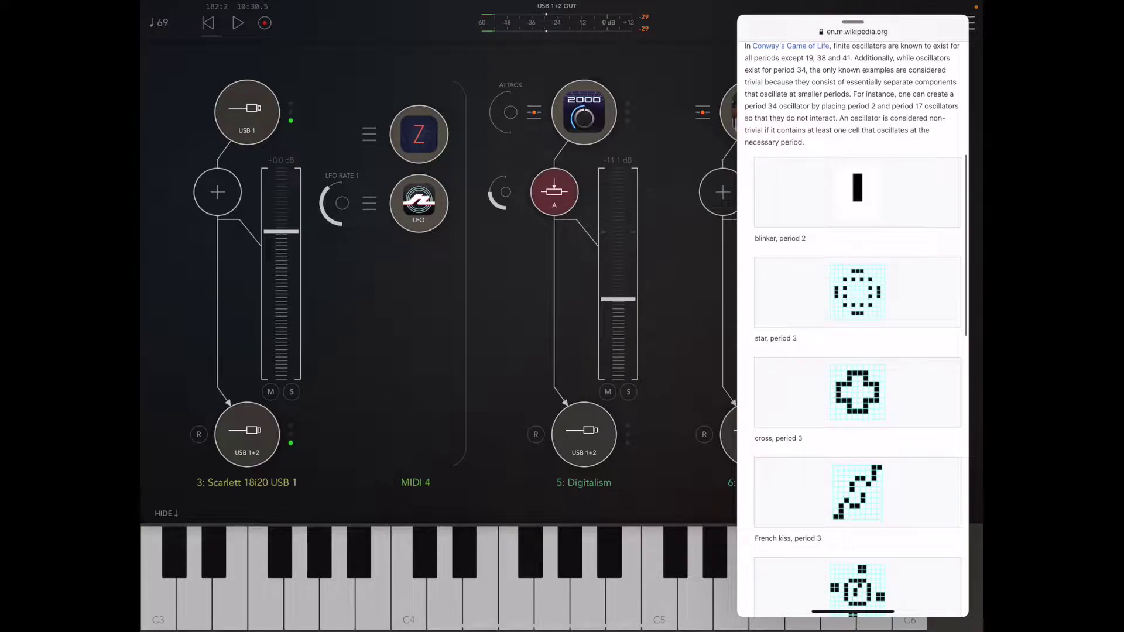
{"action": "scroll", "coordinate": [852, 333], "scroll_direction": "down", "scroll_amount": 1}
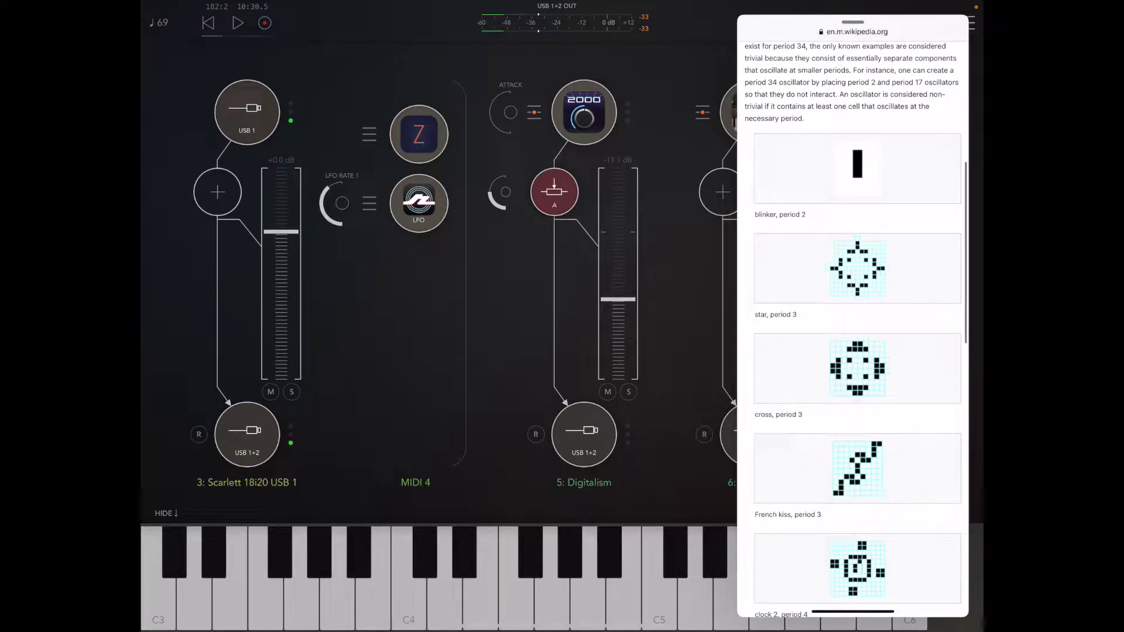
{"action": "scroll", "coordinate": [853, 334], "scroll_direction": "down", "scroll_amount": 1}
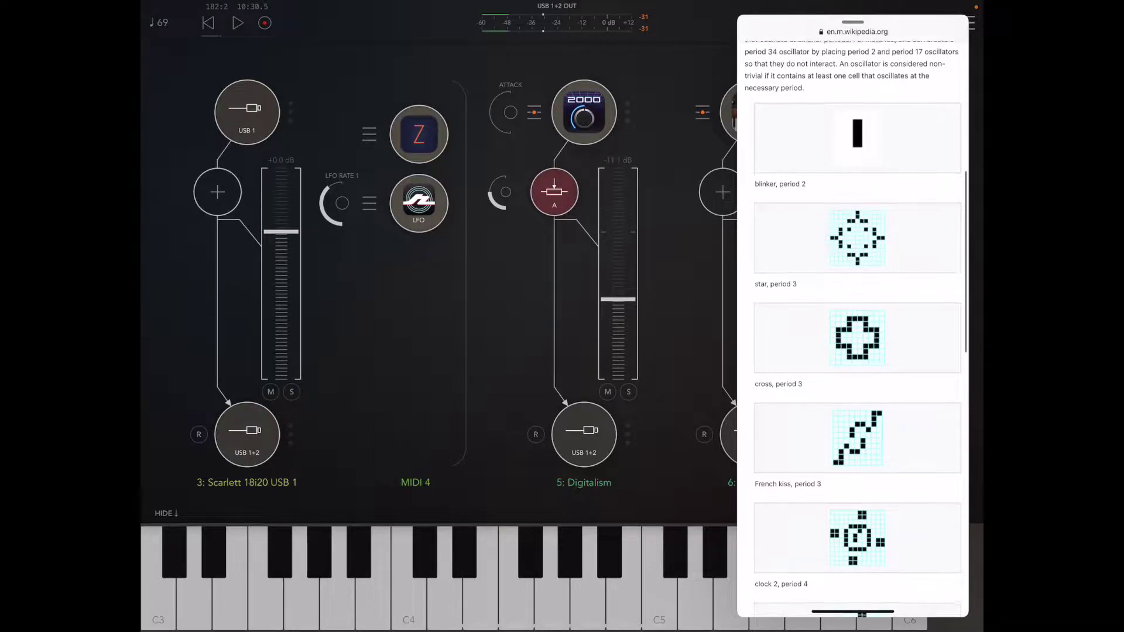
{"action": "scroll", "coordinate": [853, 333], "scroll_direction": "down", "scroll_amount": 2}
{"action": "scroll", "coordinate": [853, 334], "scroll_direction": "down", "scroll_amount": 2}
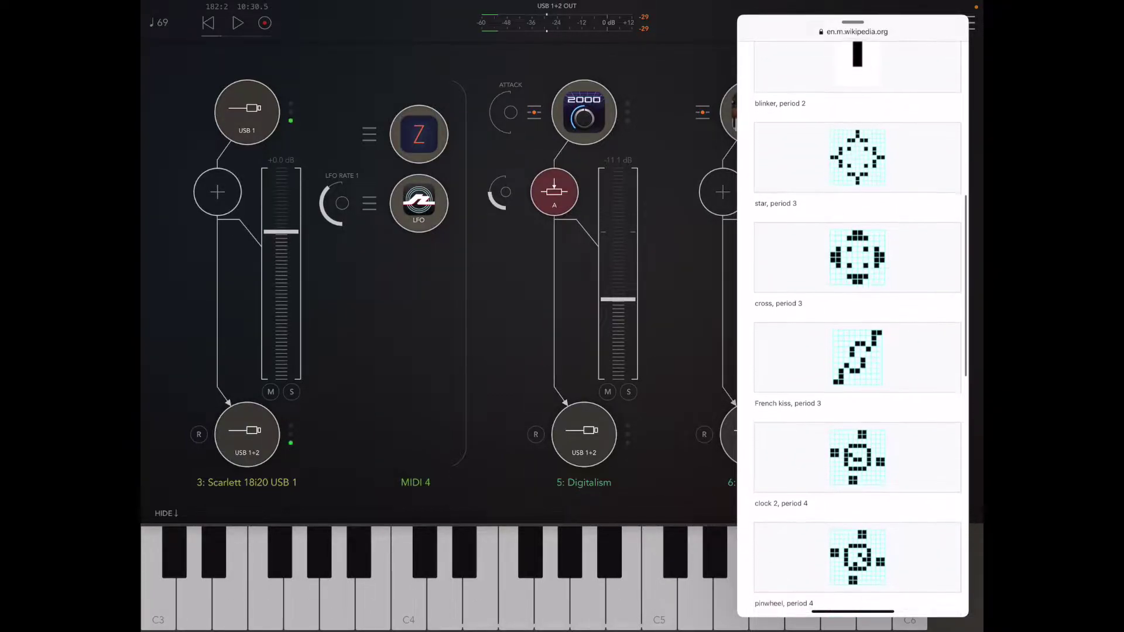
{"action": "scroll", "coordinate": [853, 334], "scroll_direction": "down", "scroll_amount": 3}
{"action": "scroll", "coordinate": [853, 334], "scroll_direction": "down", "scroll_amount": 2}
{"action": "scroll", "coordinate": [852, 333], "scroll_direction": "down", "scroll_amount": 2}
{"action": "scroll", "coordinate": [852, 333], "scroll_direction": "down", "scroll_amount": 2}
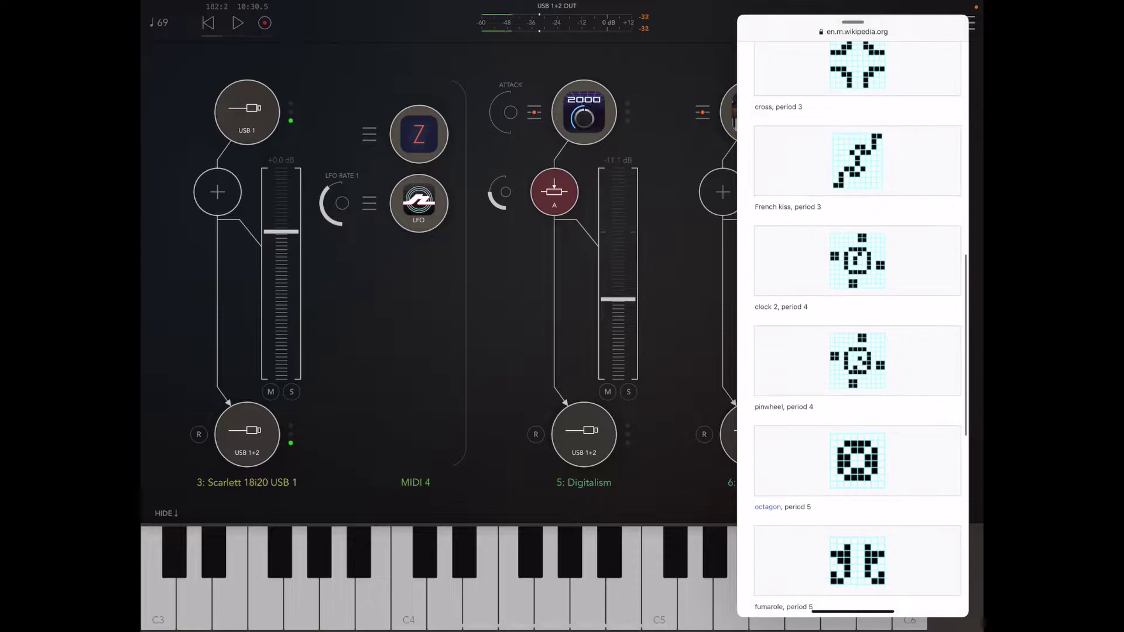
{"action": "scroll", "coordinate": [852, 334], "scroll_direction": "down", "scroll_amount": 1}
{"action": "scroll", "coordinate": [853, 334], "scroll_direction": "down", "scroll_amount": 3}
{"action": "scroll", "coordinate": [852, 334], "scroll_direction": "down", "scroll_amount": 2}
{"action": "scroll", "coordinate": [853, 334], "scroll_direction": "down", "scroll_amount": 1}
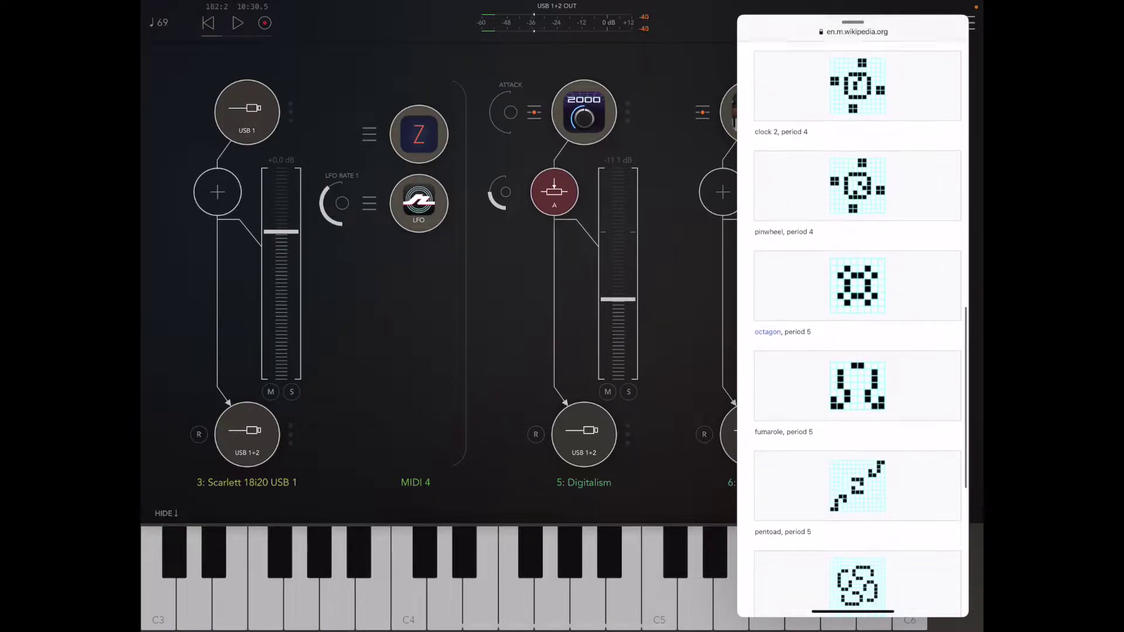
{"action": "scroll", "coordinate": [852, 334], "scroll_direction": "down", "scroll_amount": 2}
{"action": "scroll", "coordinate": [852, 334], "scroll_direction": "down", "scroll_amount": 1}
{"action": "scroll", "coordinate": [852, 334], "scroll_direction": "down", "scroll_amount": 1}
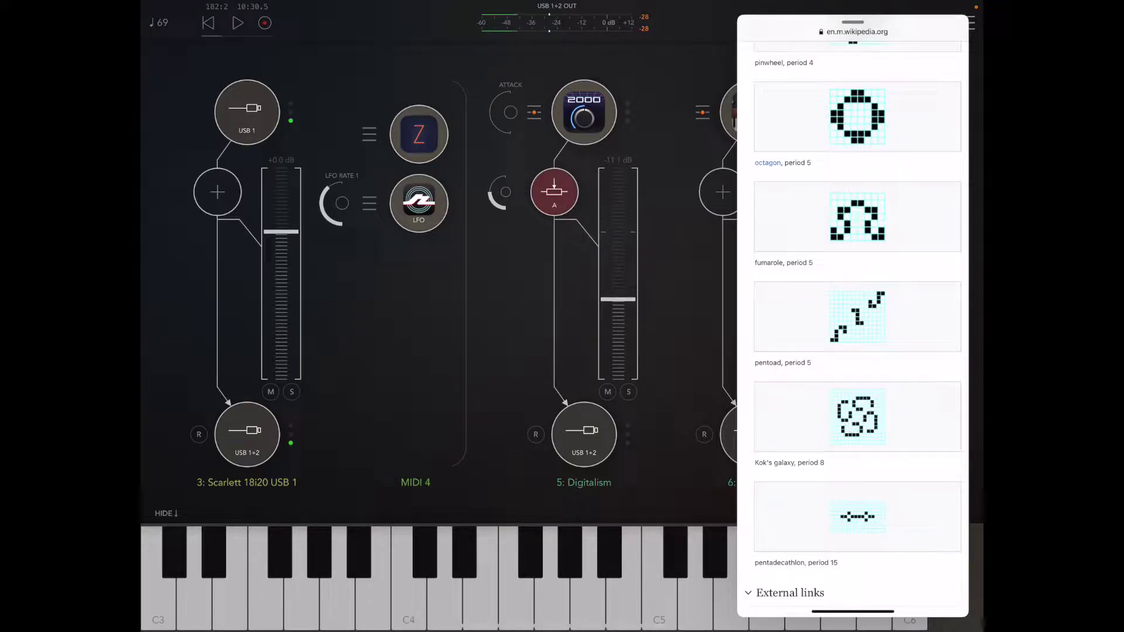
{"action": "scroll", "coordinate": [853, 334], "scroll_direction": "up", "scroll_amount": 1}
{"action": "scroll", "coordinate": [853, 334], "scroll_direction": "up", "scroll_amount": 1}
{"action": "scroll", "coordinate": [853, 333], "scroll_direction": "up", "scroll_amount": 1}
{"action": "scroll", "coordinate": [852, 333], "scroll_direction": "up", "scroll_amount": 1}
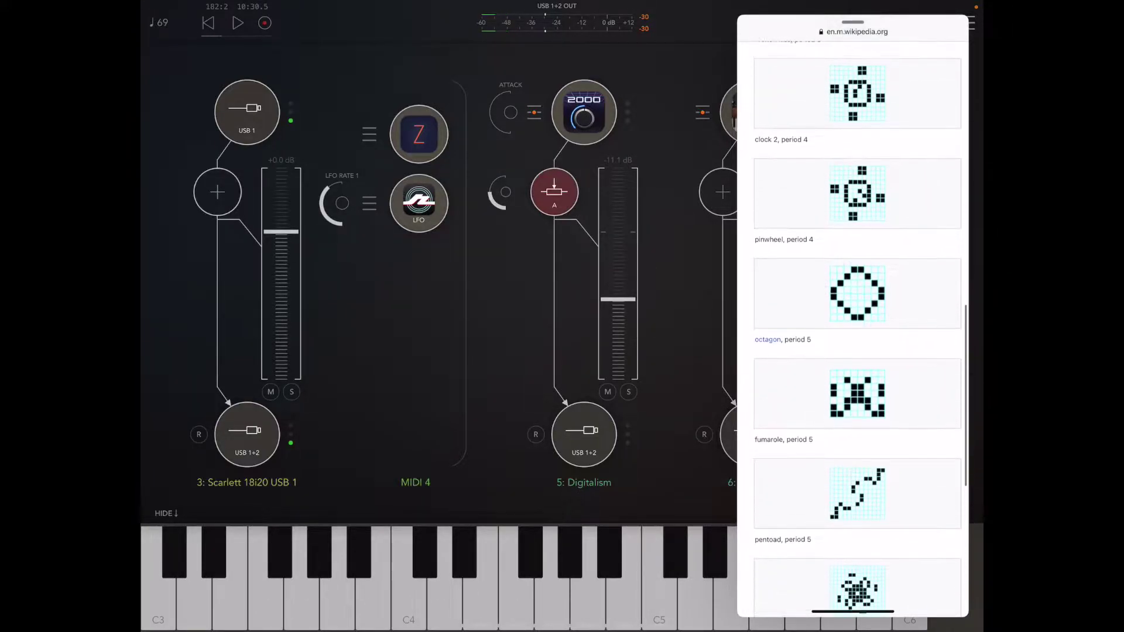
{"action": "scroll", "coordinate": [852, 334], "scroll_direction": "up", "scroll_amount": 1}
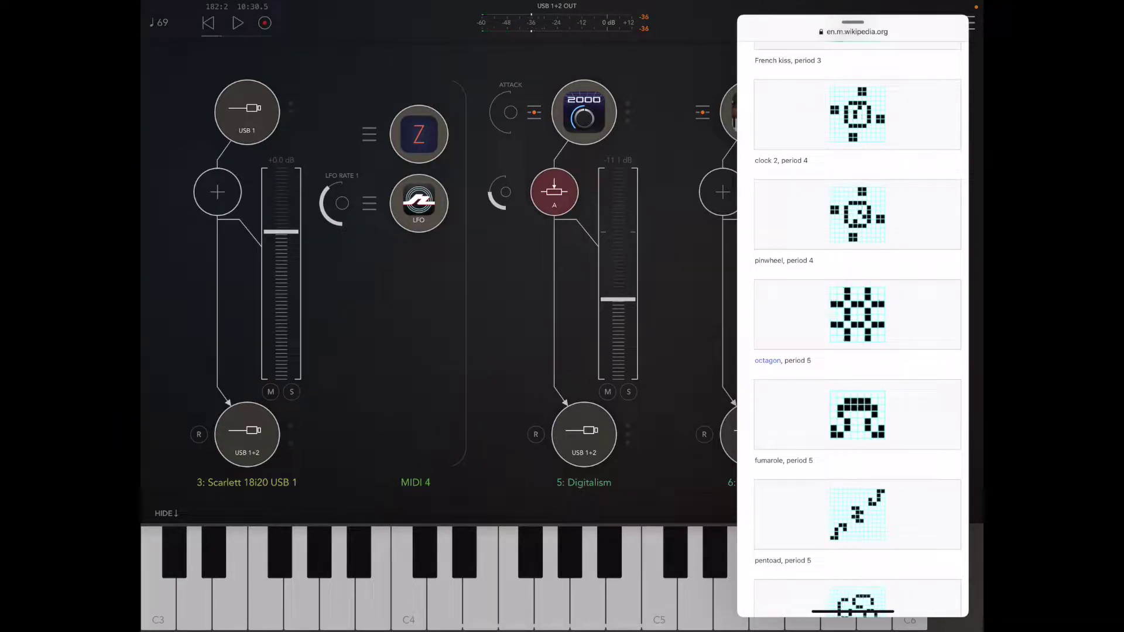
{"action": "scroll", "coordinate": [852, 334], "scroll_direction": "up", "scroll_amount": 1}
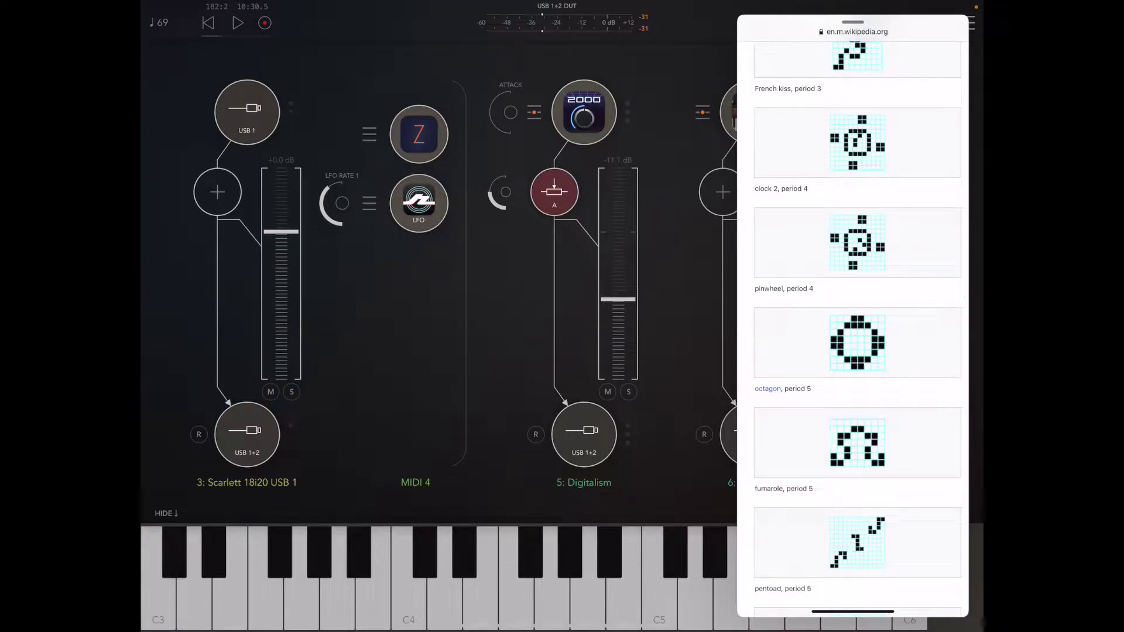
- Browse Wikipedia's oscillator examples, then bring up ZOA's note grid
{"action": "left_click", "coordinate": [418, 134]}
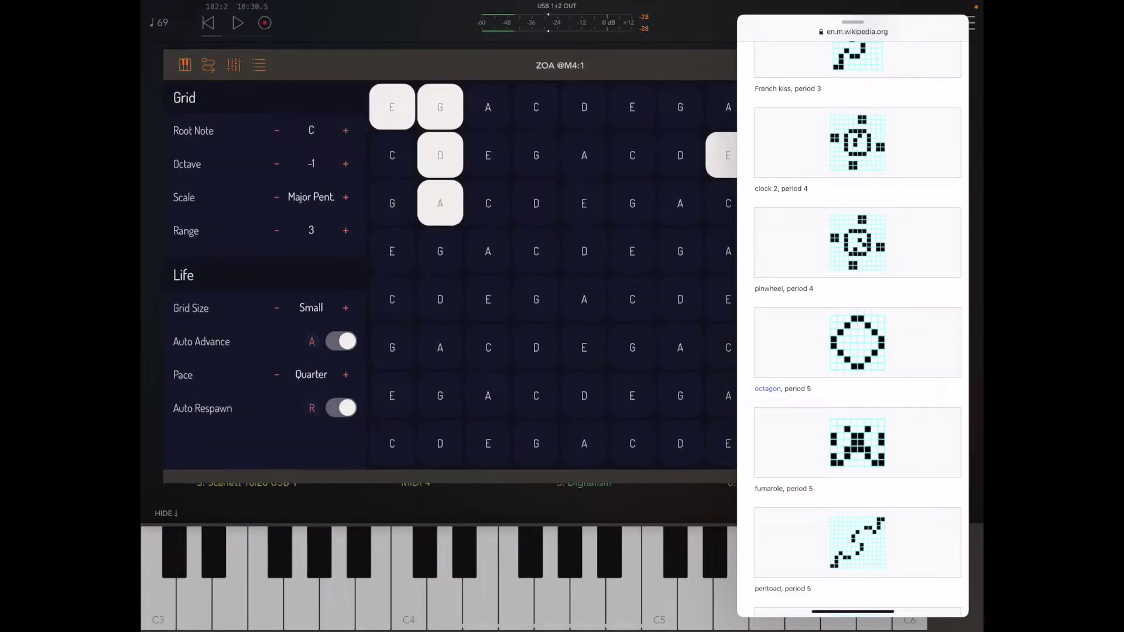
- Enlarge the Life grid to Large and slide the Wikipedia panel off-screen
{"action": "left_click", "coordinate": [345, 308]}
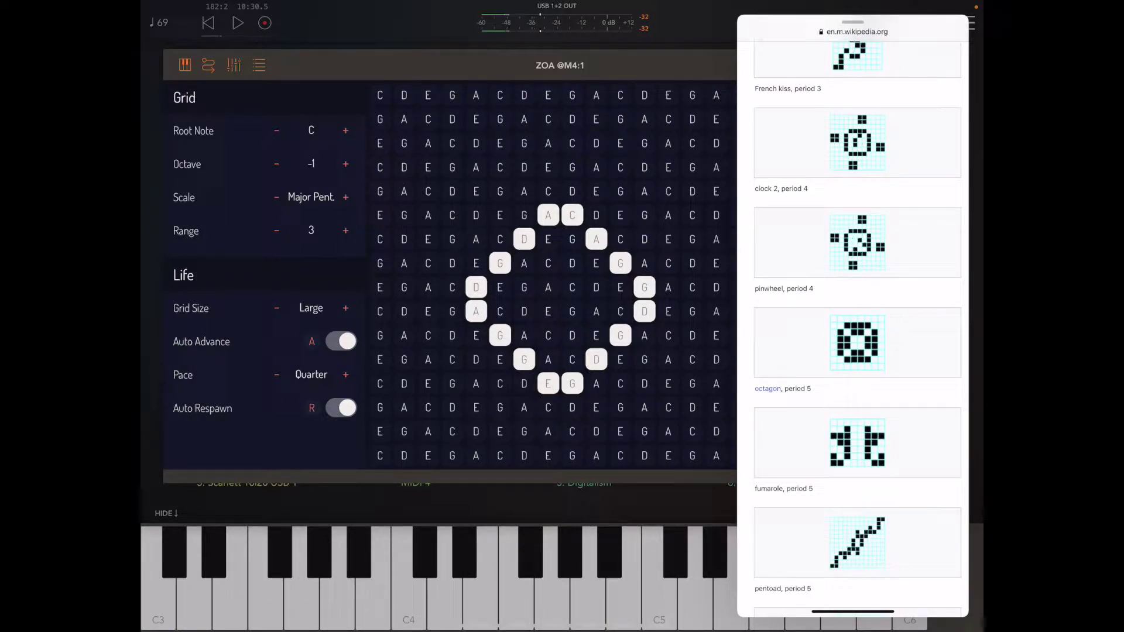
{"action": "left_click_drag", "start_coordinate": [853, 22], "coordinate": [1049, 21]}
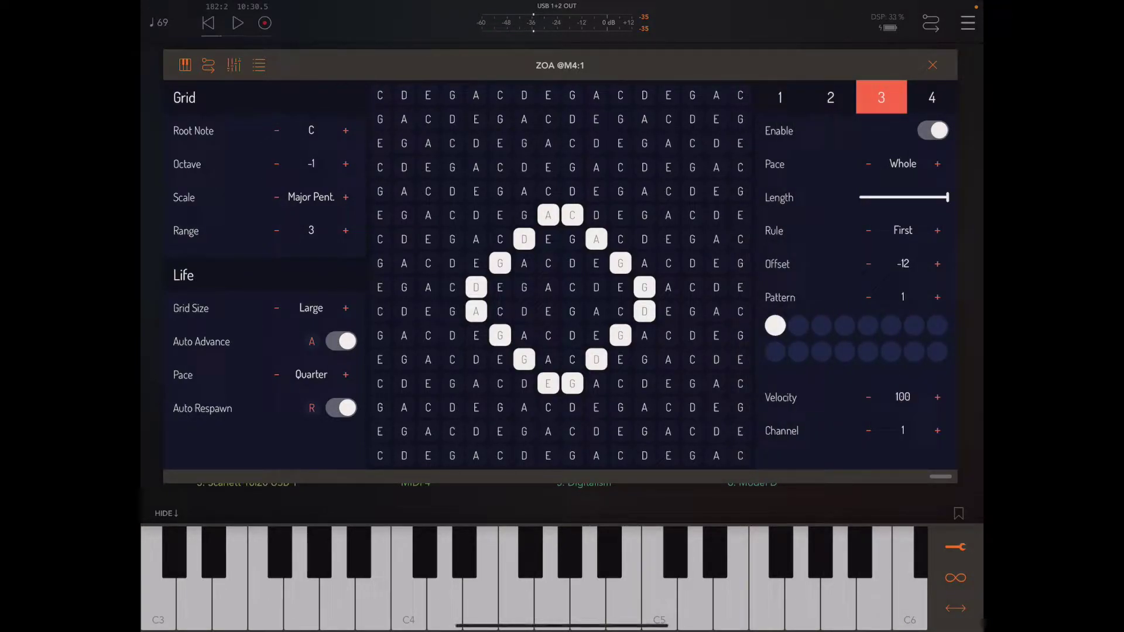
- Play the grid until the pattern settles into an octagon ring, then pause
{"action": "left_click", "coordinate": [237, 23]}
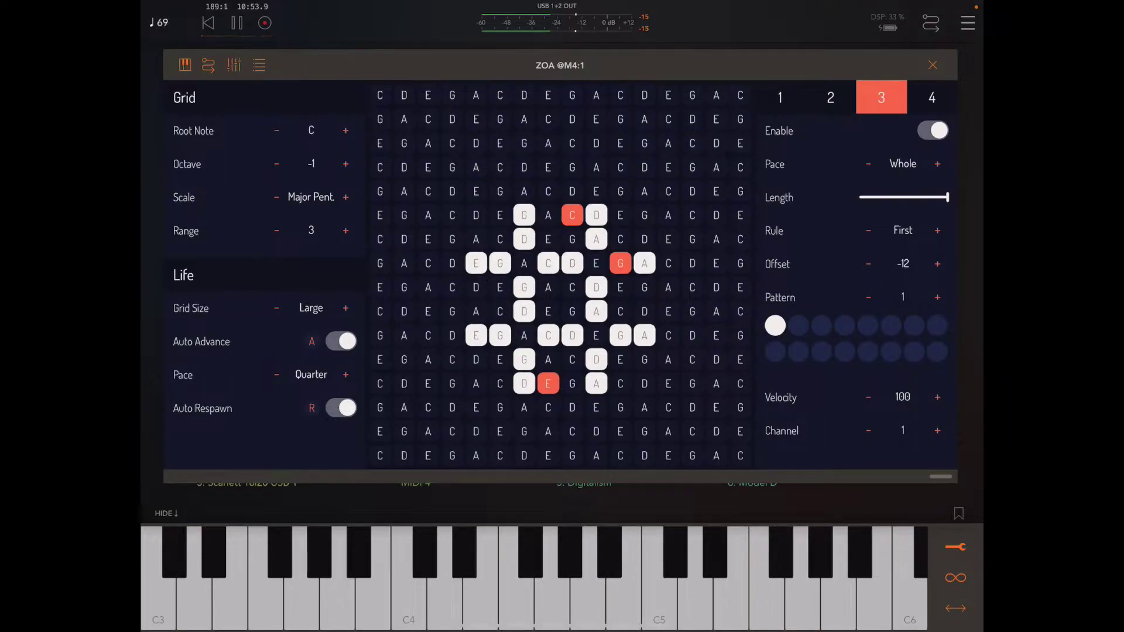
{"action": "key", "text": "space"}
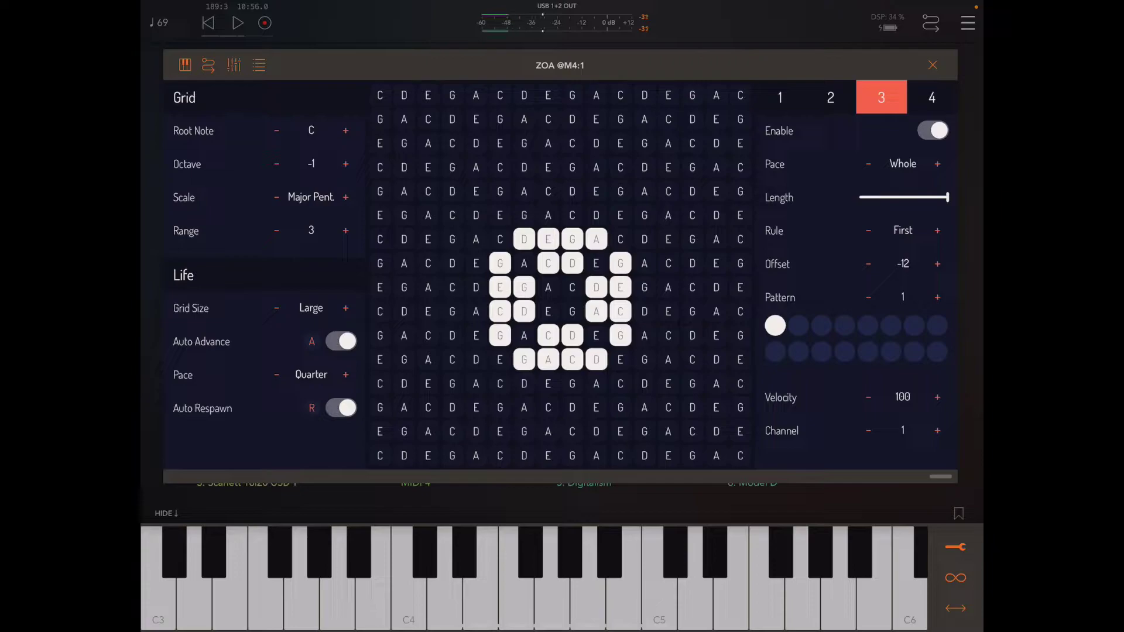
- Check the period-2 blinker in the Wikipedia article, then dismiss the Safari panel
{"action": "left_click_drag", "start_coordinate": [982, 316], "coordinate": [852, 316]}
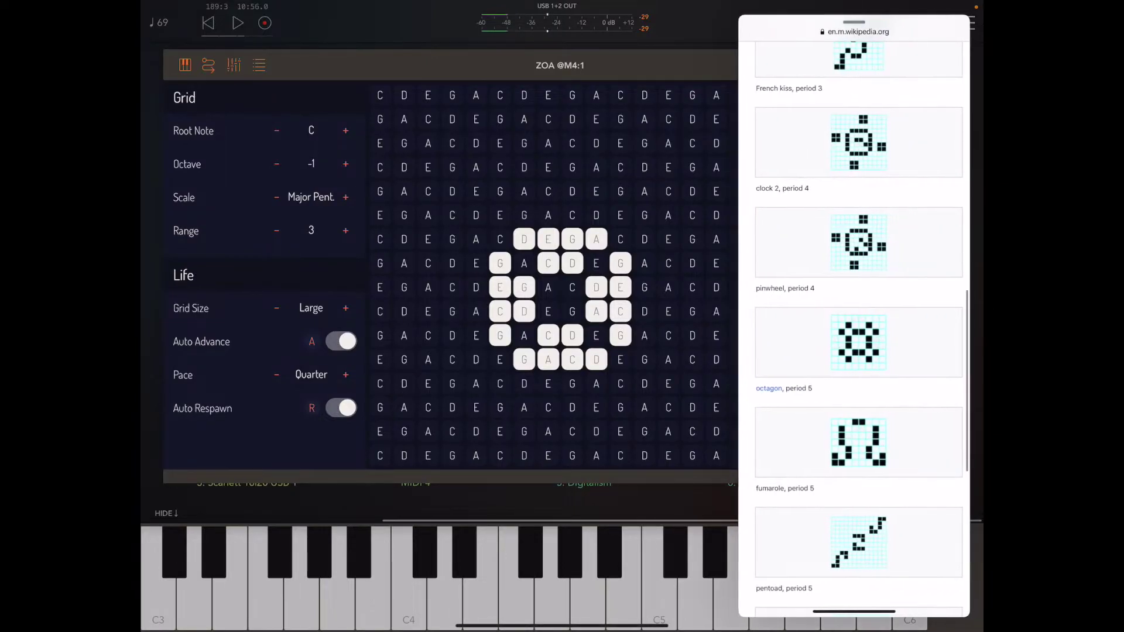
{"action": "scroll", "coordinate": [852, 334], "scroll_direction": "down", "scroll_amount": 2}
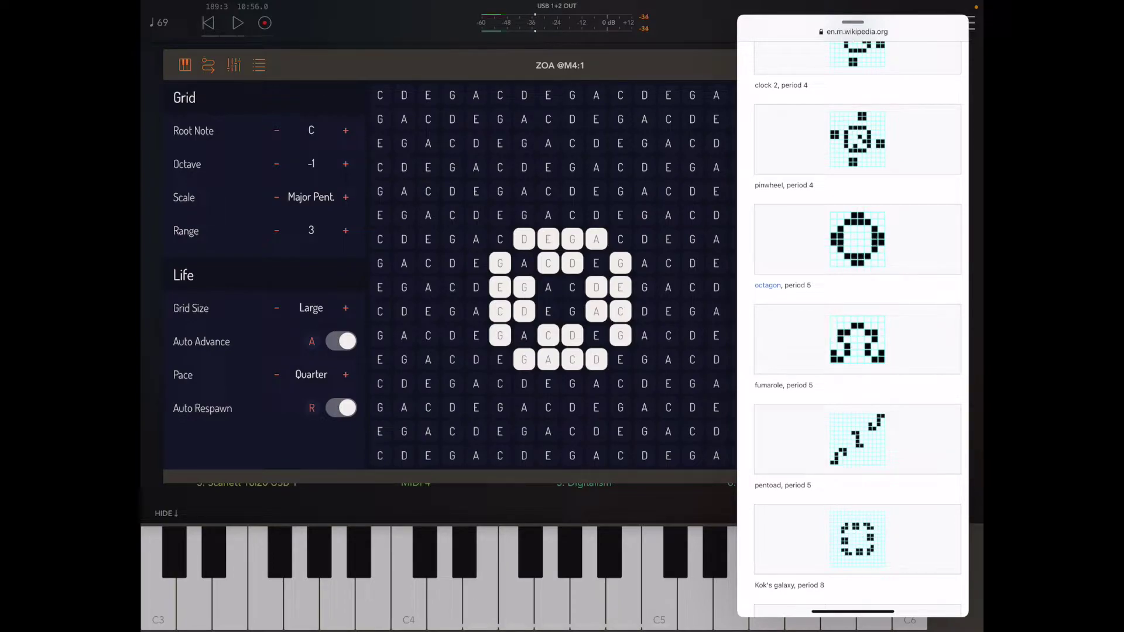
{"action": "scroll", "coordinate": [851, 334], "scroll_direction": "down", "scroll_amount": 3}
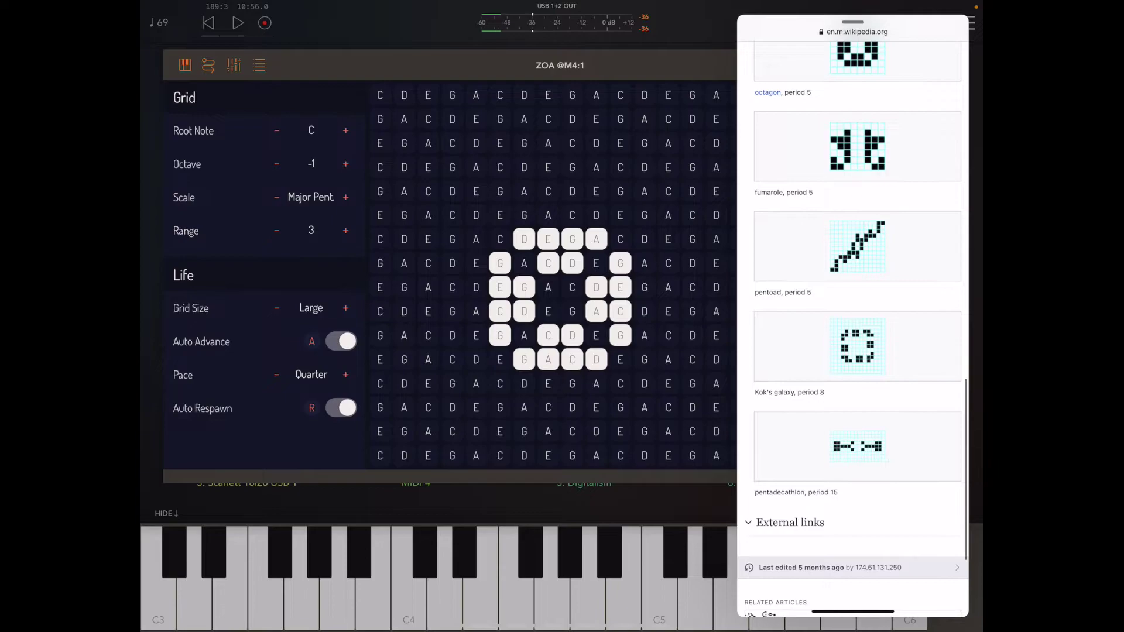
{"action": "scroll", "coordinate": [852, 334], "scroll_direction": "up", "scroll_amount": 10}
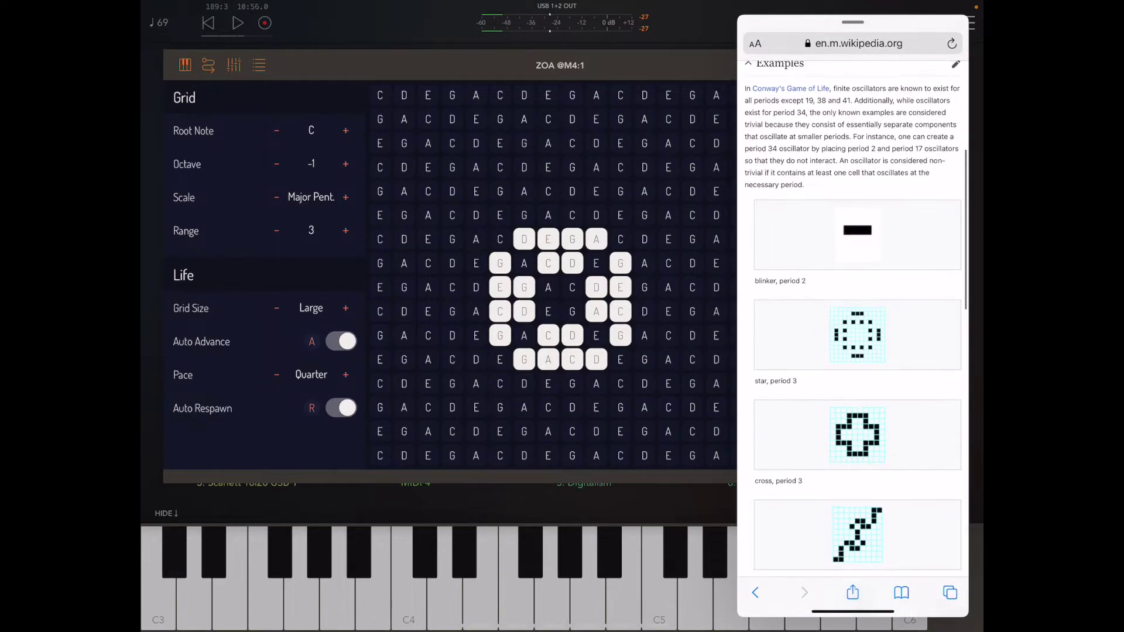
{"action": "left_click_drag", "start_coordinate": [852, 22], "coordinate": [1115, 21]}
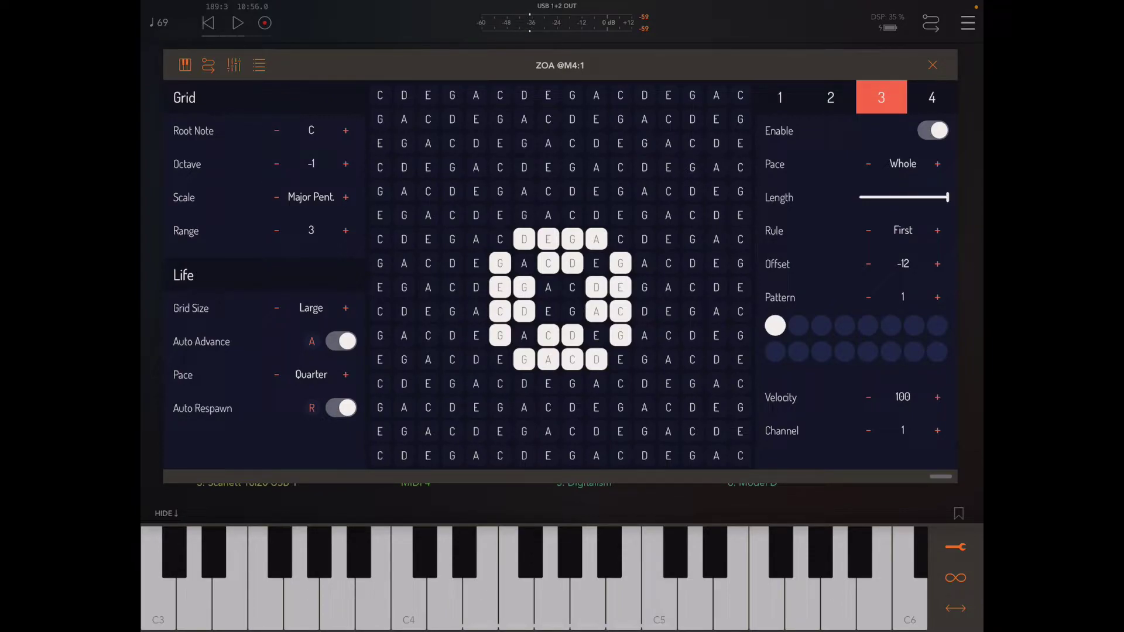
- Draw a vertical three-cell blinker on G, E and C
{"action": "left_click", "coordinate": [621, 167]}
{"action": "left_click", "coordinate": [620, 143]}
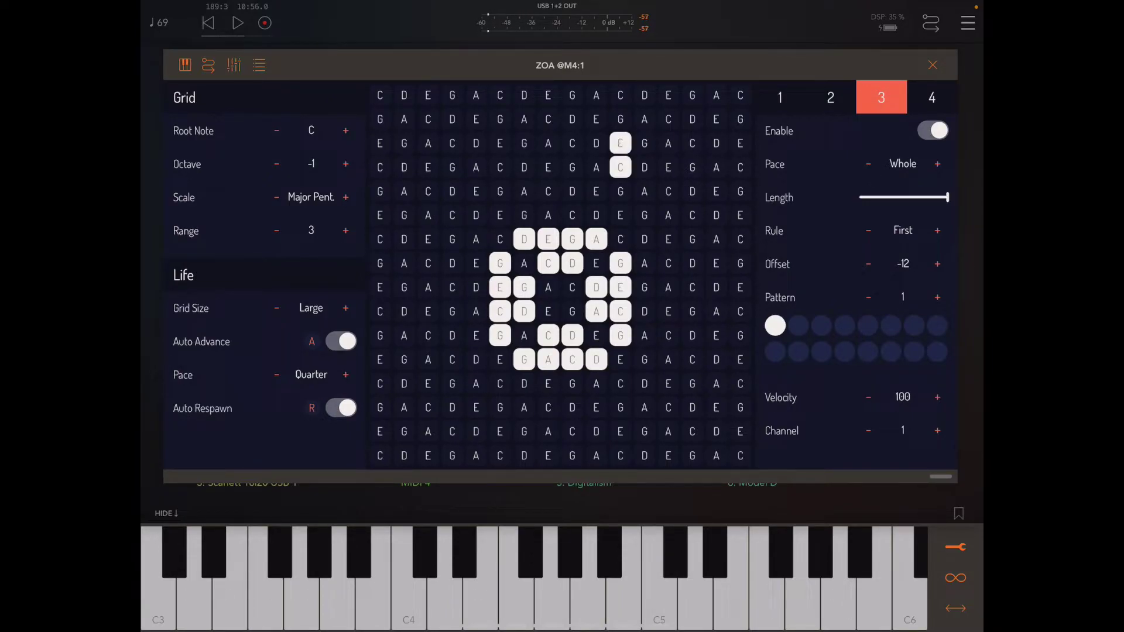
{"action": "left_click", "coordinate": [620, 118]}
- Clear the old octagon's cells, then play the blinker once and stop
{"action": "left_click_drag", "start_coordinate": [524, 238], "coordinate": [597, 240]}
{"action": "left_click", "coordinate": [548, 264]}
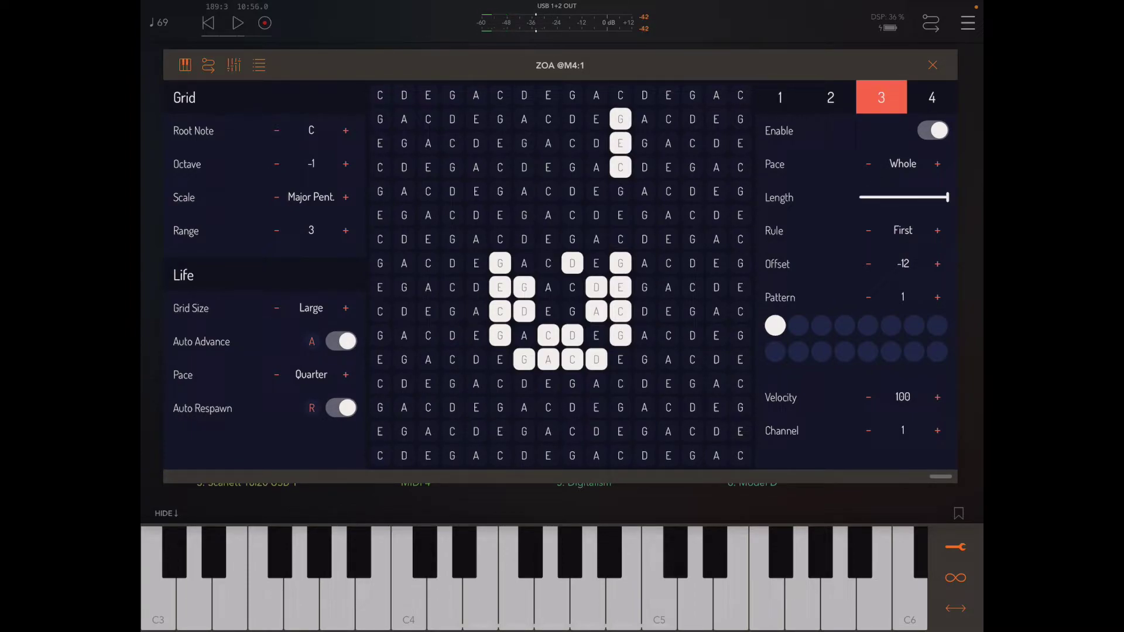
{"action": "left_click", "coordinate": [500, 263]}
{"action": "left_click", "coordinate": [524, 287]}
{"action": "mouse_move", "coordinate": [499, 288]}
{"action": "left_mouse_down"}
{"action": "mouse_move", "coordinate": [500, 336]}
{"action": "mouse_move", "coordinate": [525, 359]}
{"action": "mouse_move", "coordinate": [571, 360]}
{"action": "mouse_move", "coordinate": [571, 336]}
{"action": "left_mouse_up"}
{"action": "left_click", "coordinate": [596, 358]}
{"action": "left_click_drag", "start_coordinate": [597, 287], "coordinate": [596, 311]}
{"action": "left_click_drag", "start_coordinate": [620, 263], "coordinate": [620, 335]}
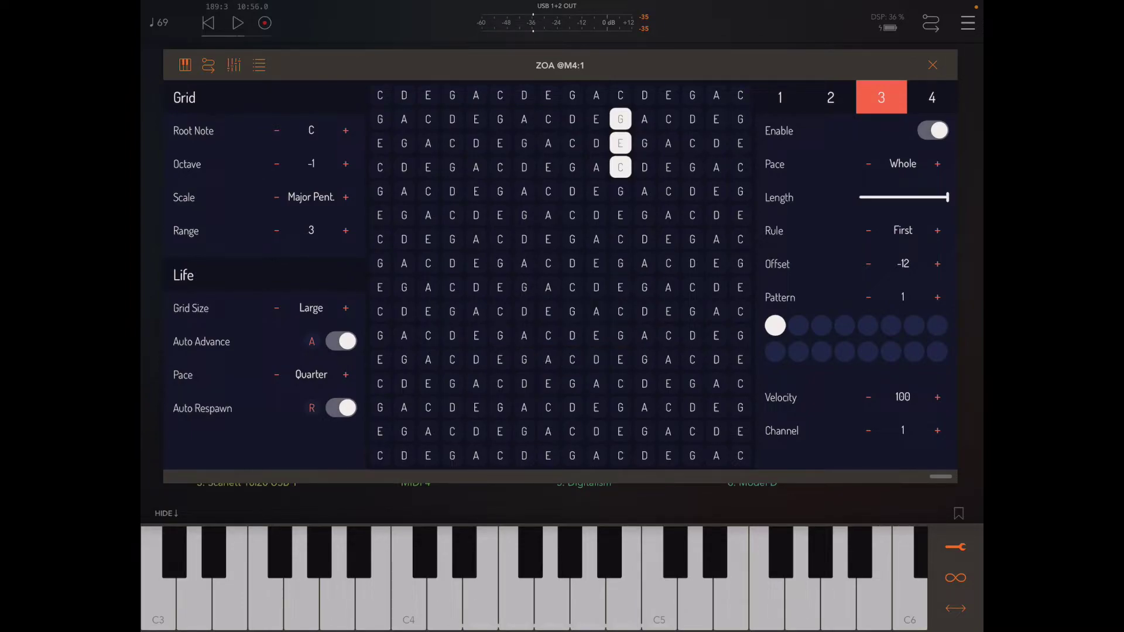
{"action": "left_click", "coordinate": [237, 24]}
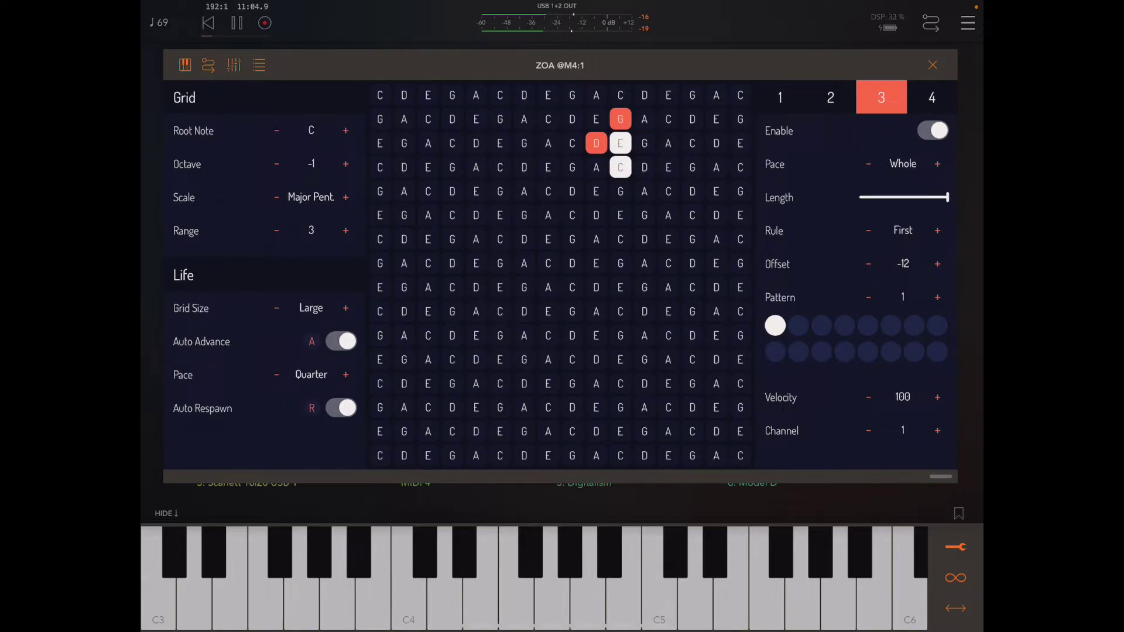
{"action": "key", "text": "space"}
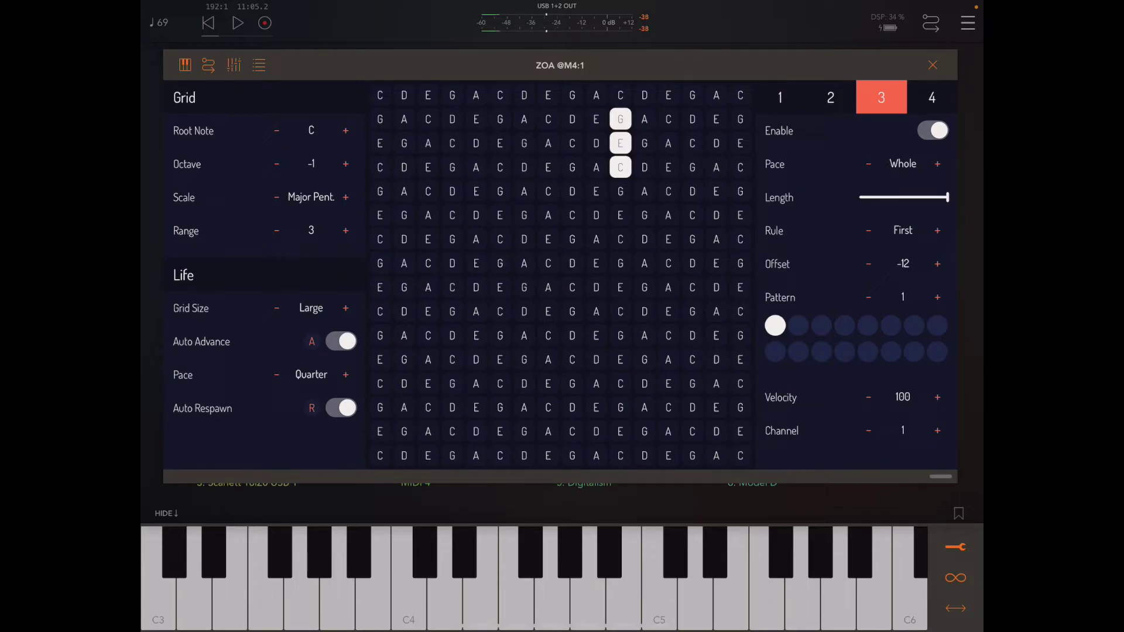
- Set the scale to Major
{"action": "left_click", "coordinate": [345, 197]}
{"action": "left_click", "coordinate": [344, 196]}
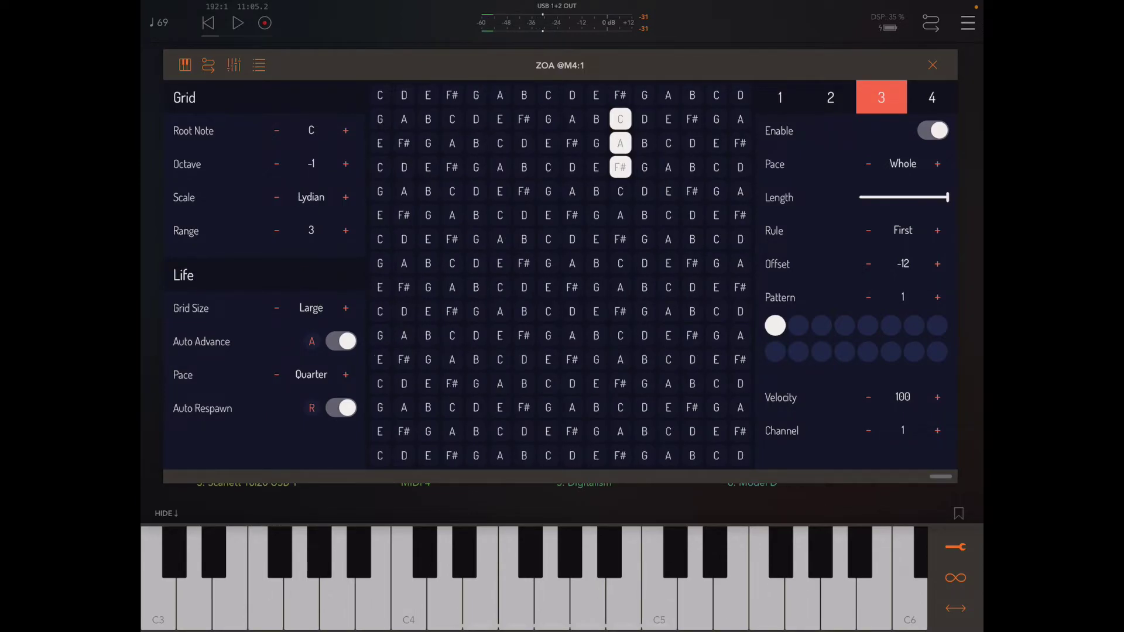
{"action": "left_click", "coordinate": [276, 197]}
{"action": "left_click", "coordinate": [277, 196]}
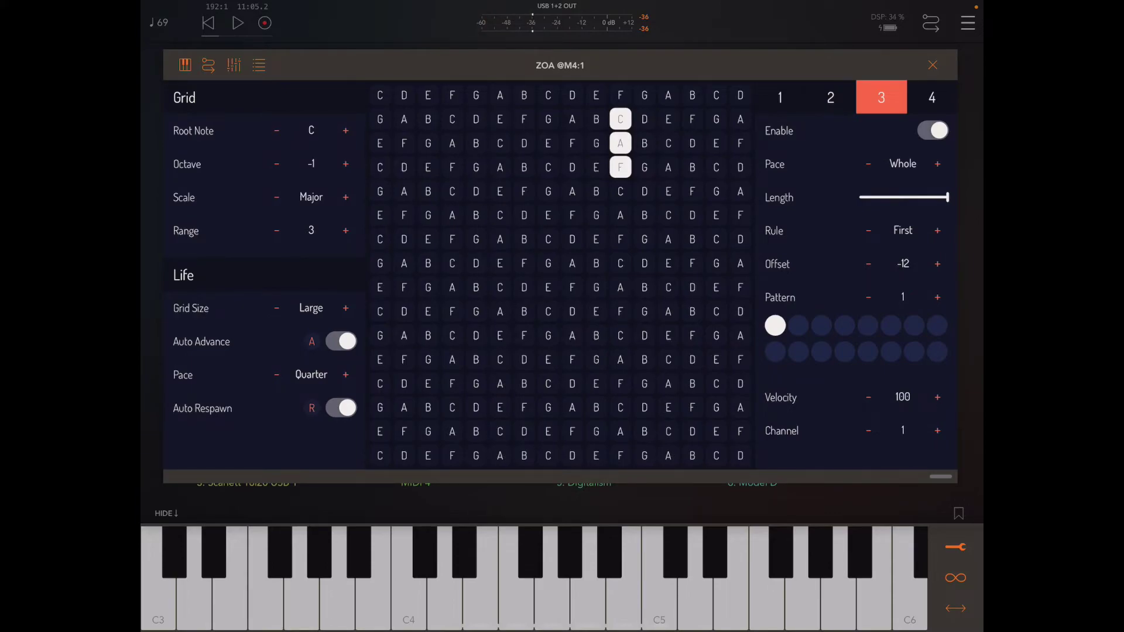
- Draw lower vertical blinkers in the bottom-left corner, on G-B-D and on D-F-A
{"action": "left_click_drag", "start_coordinate": [380, 455], "coordinate": [380, 408]}
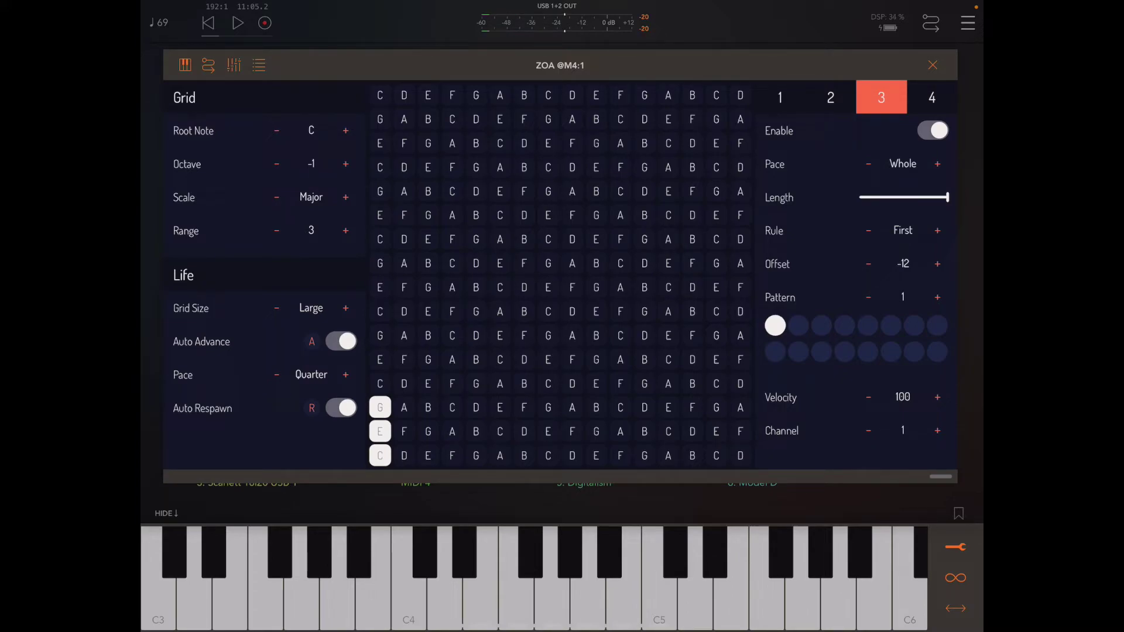
{"action": "left_click", "coordinate": [477, 456]}
{"action": "left_click", "coordinate": [475, 430]}
{"action": "left_click", "coordinate": [475, 407]}
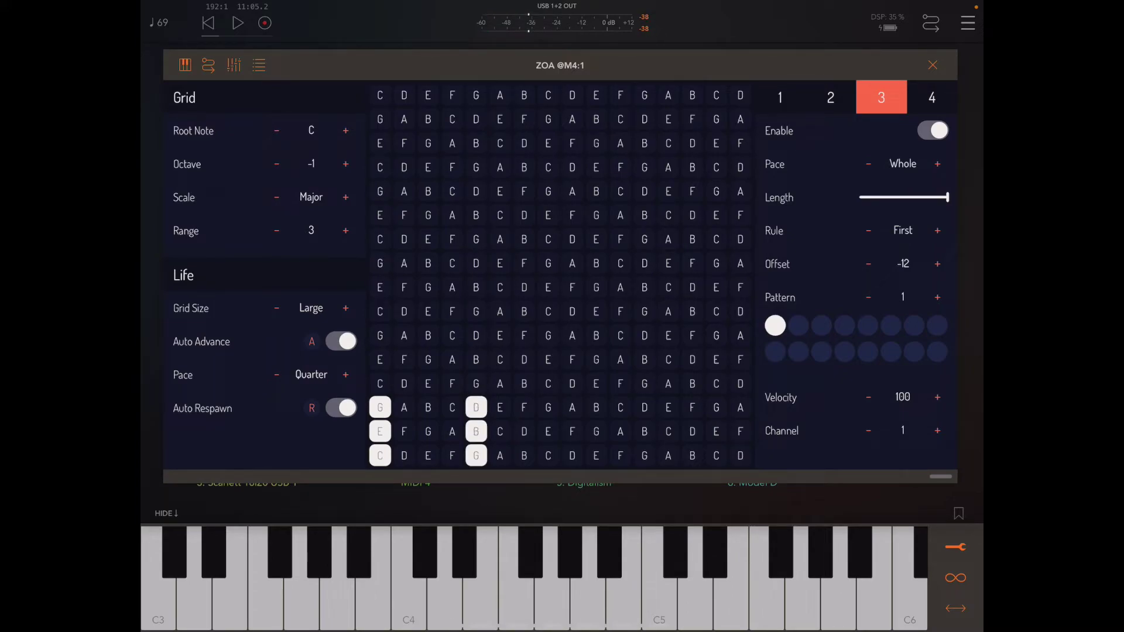
{"action": "left_click", "coordinate": [571, 455]}
{"action": "left_click", "coordinate": [571, 431]}
{"action": "left_click", "coordinate": [571, 407]}
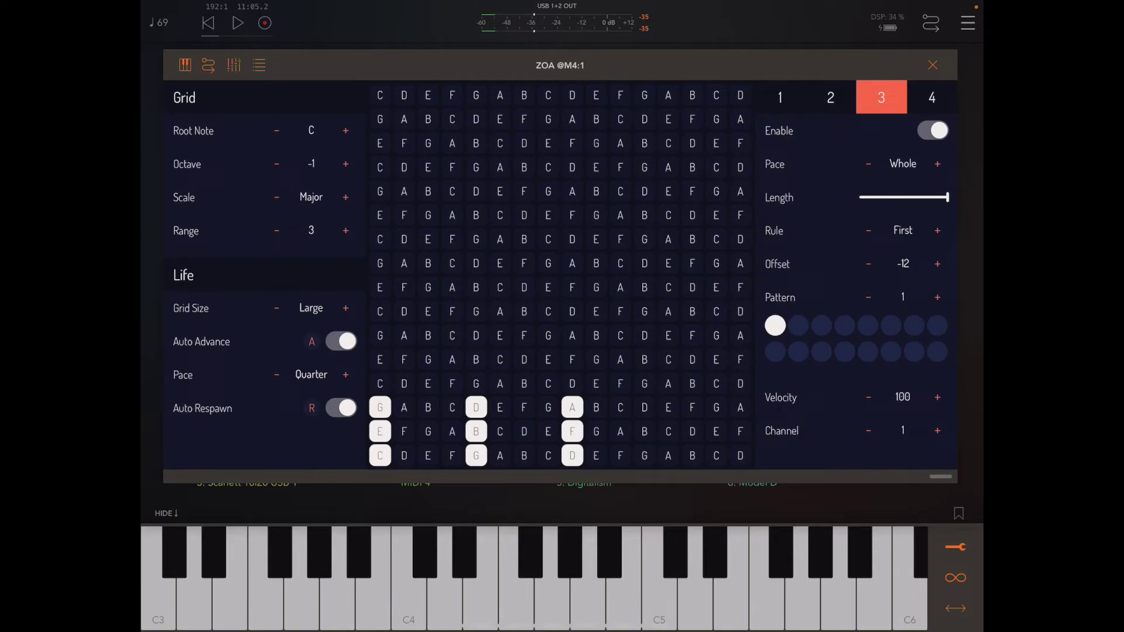
- Add upper vertical blinkers on B-F-D and A-F-C
{"action": "left_click", "coordinate": [524, 167]}
{"action": "left_click", "coordinate": [523, 190]}
{"action": "left_click", "coordinate": [524, 215]}
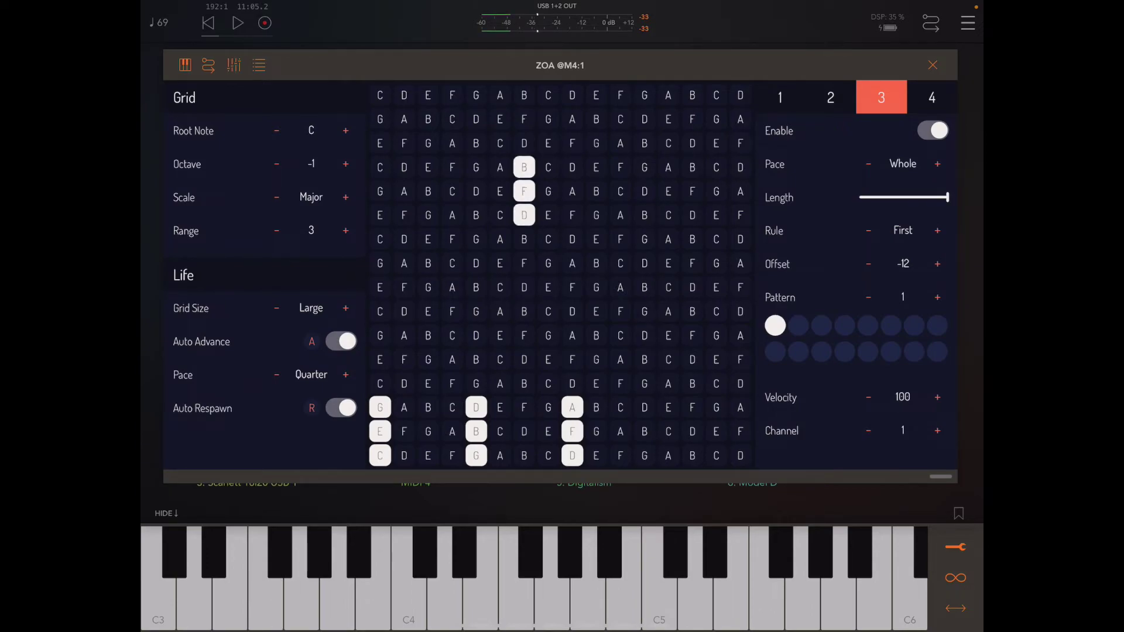
{"action": "left_click", "coordinate": [620, 215]}
{"action": "left_click", "coordinate": [621, 239]}
{"action": "left_click", "coordinate": [620, 264]}
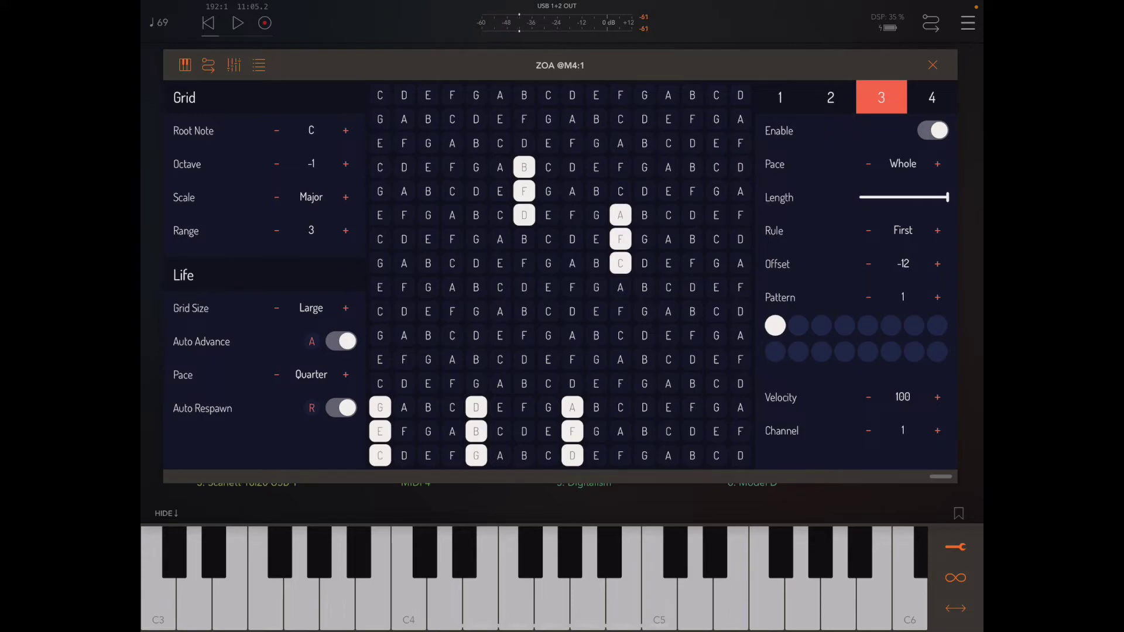
- Remove the G-B-D blinker and switch the scale to Major Pentatonic
{"action": "left_click", "coordinate": [476, 408]}
{"action": "left_click", "coordinate": [476, 432]}
{"action": "left_click", "coordinate": [476, 455]}
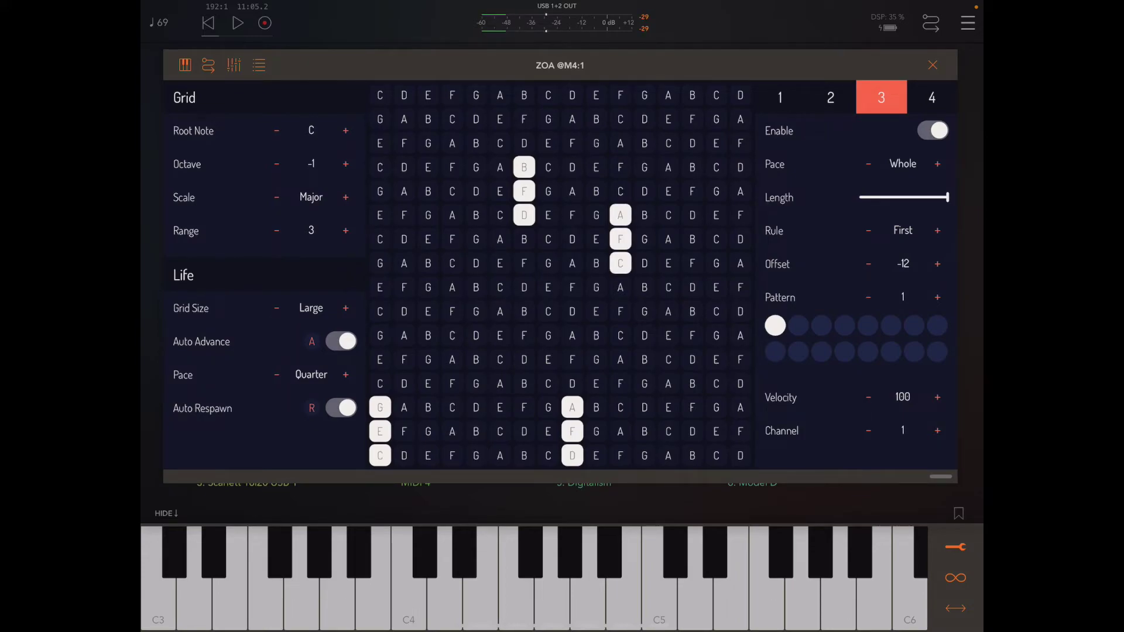
{"action": "left_click", "coordinate": [345, 197]}
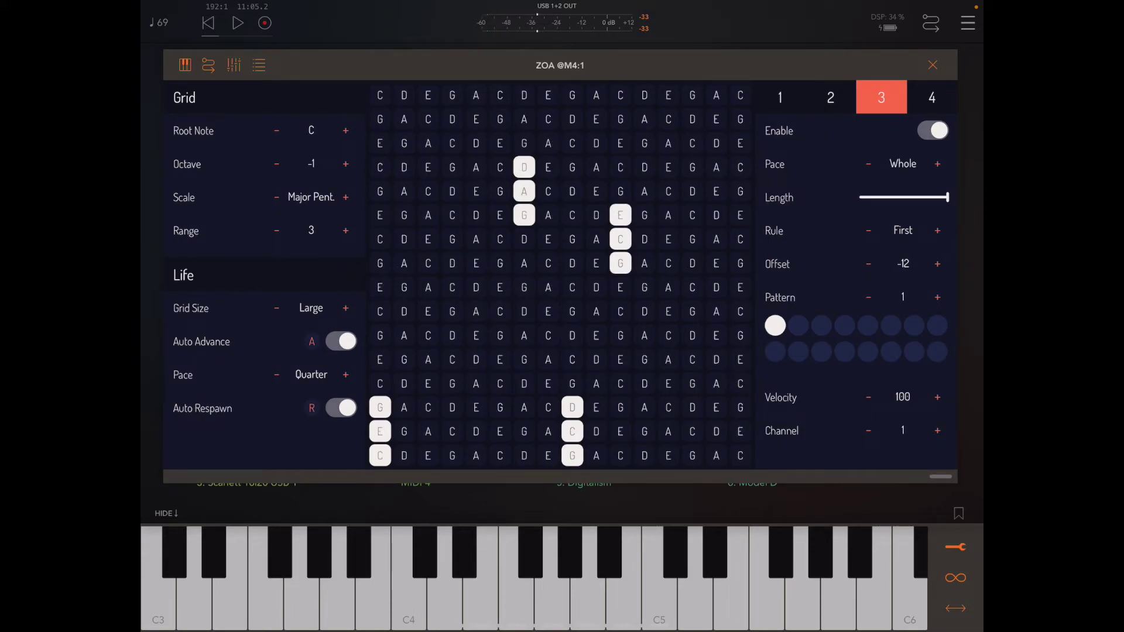
- Play the four blinkers through pentatonic notes, stopping once they lie horizontal
{"action": "key", "text": "space"}
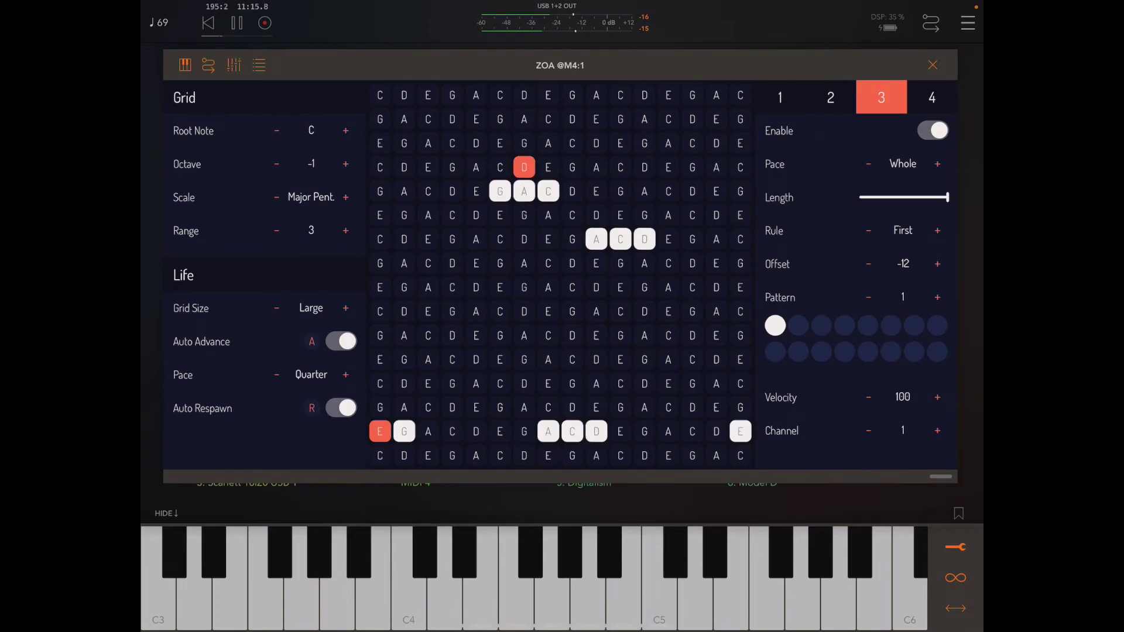
{"action": "key", "text": "space"}
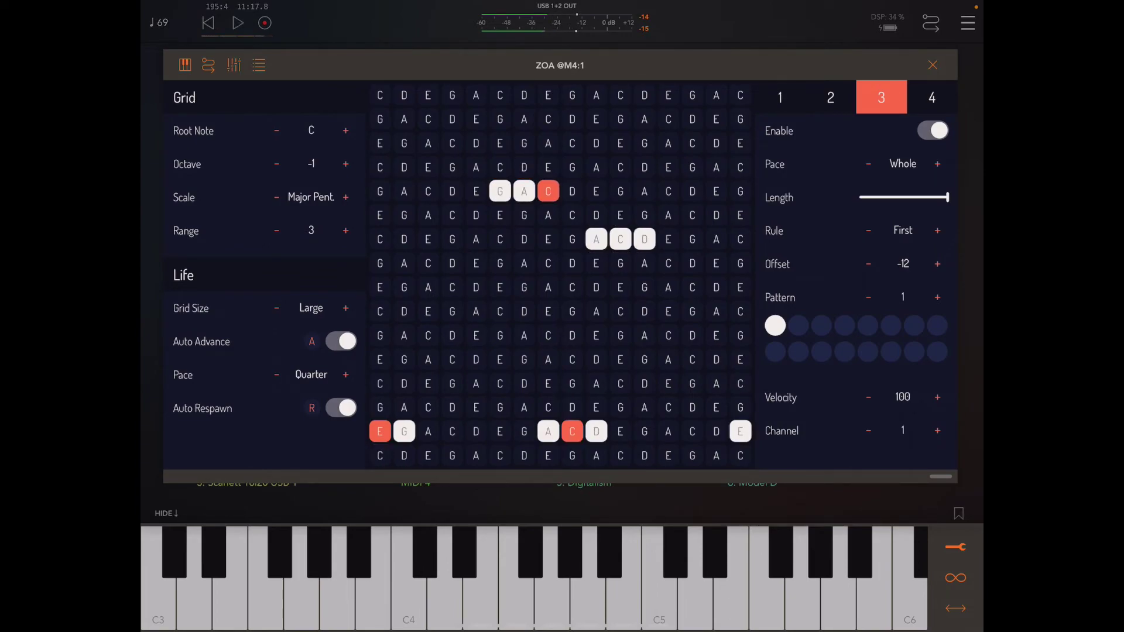